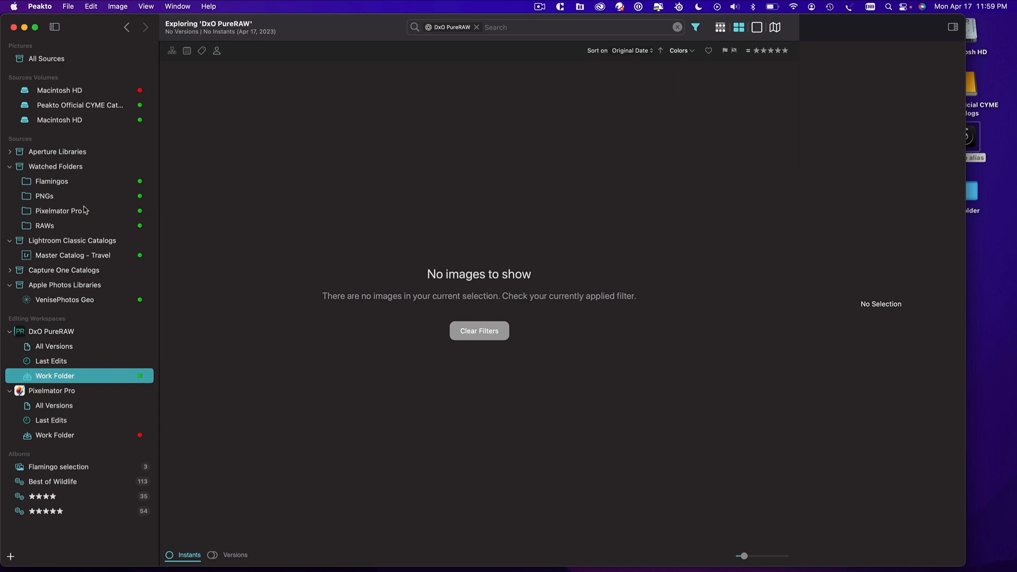
Open the RAWs watched folder and send the bird photo to DxO PureRAW for conversion inside this source
left_click(50, 231)
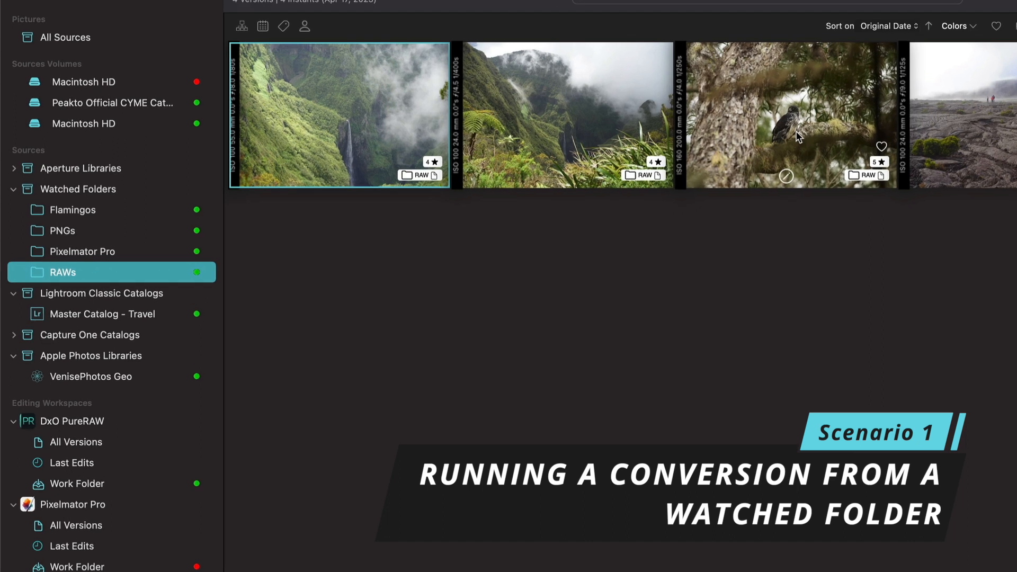
right_click(775, 111)
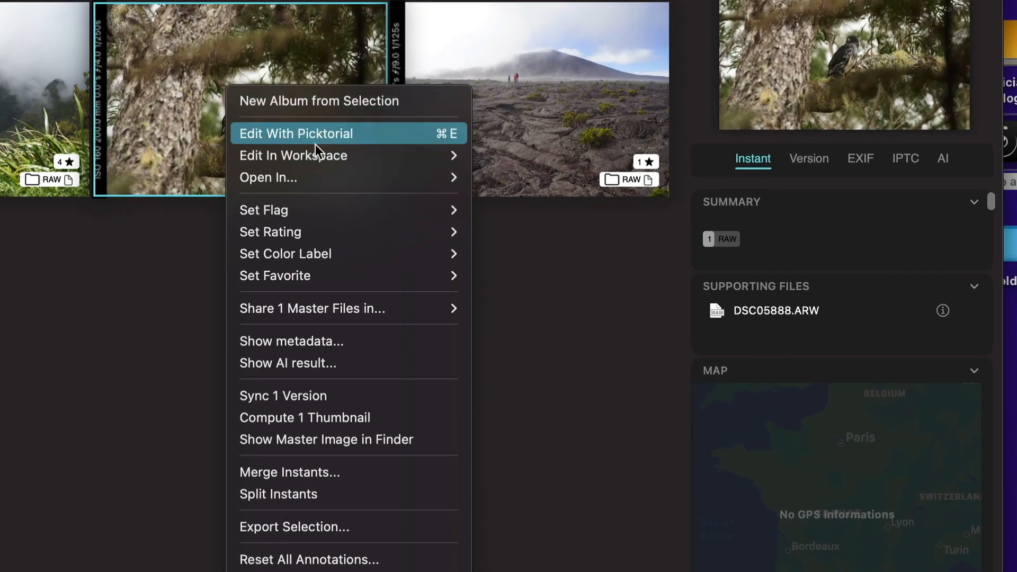
mouse_move(314, 149)
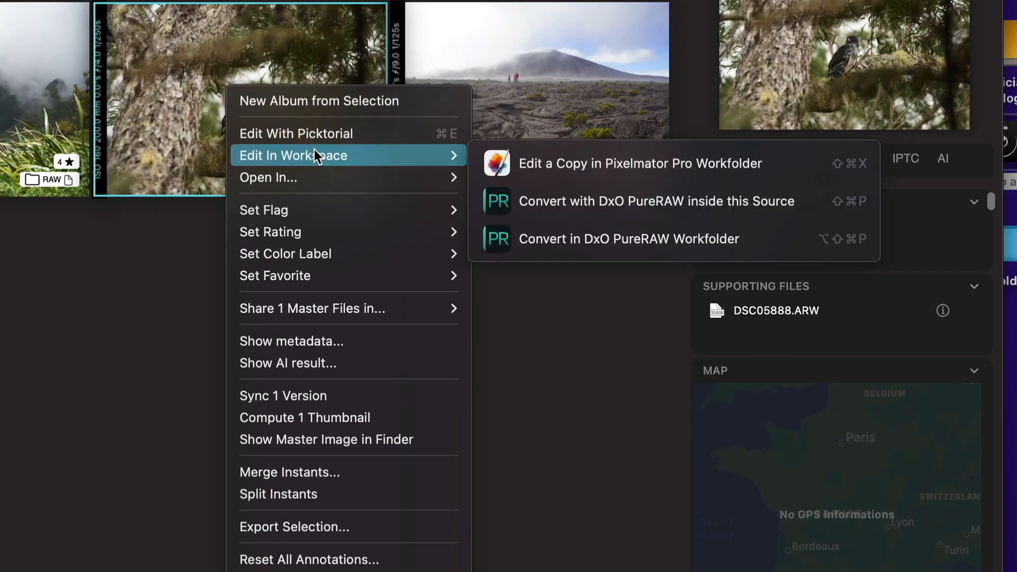
left_click(569, 208)
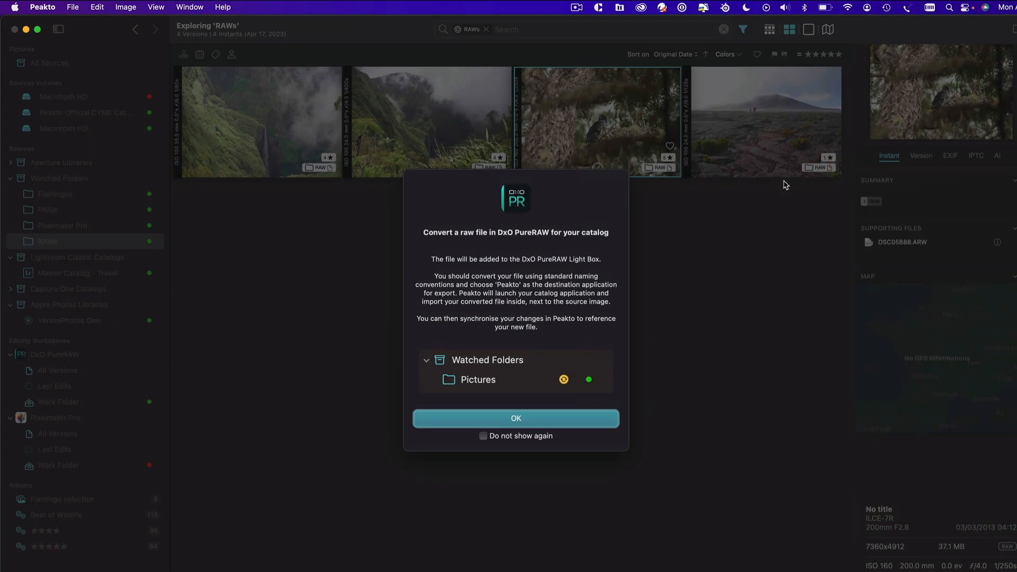
left_click(517, 421)
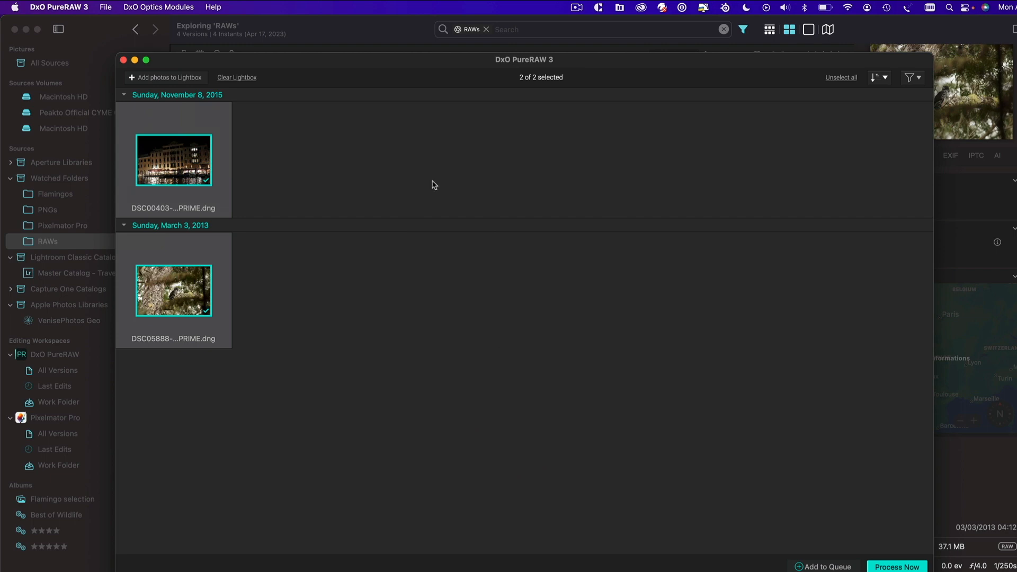
Keep only the bird photo selected in the lightbox and open its processing settings
left_click(197, 161)
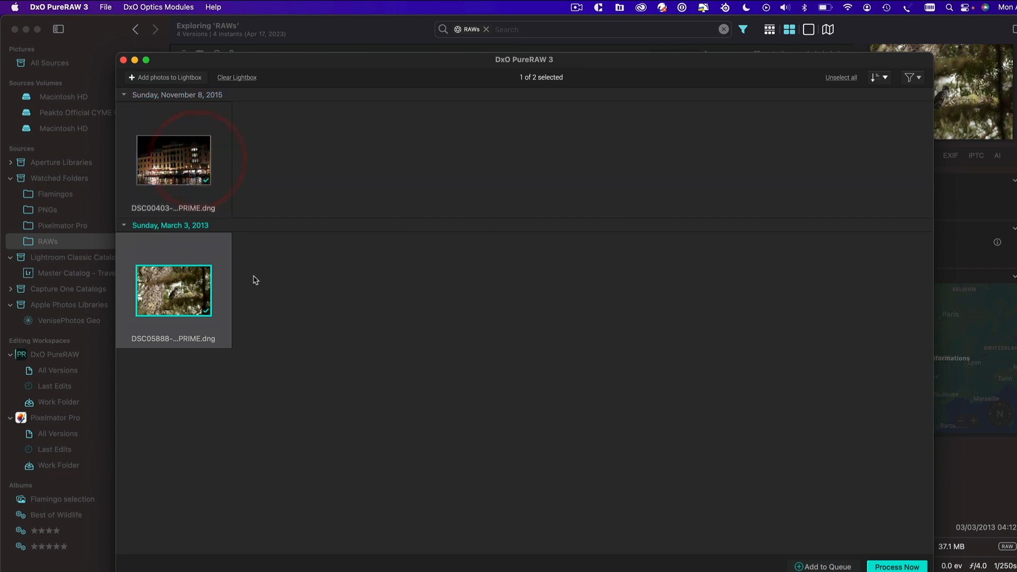
left_click_drag(318, 61, 282, 43)
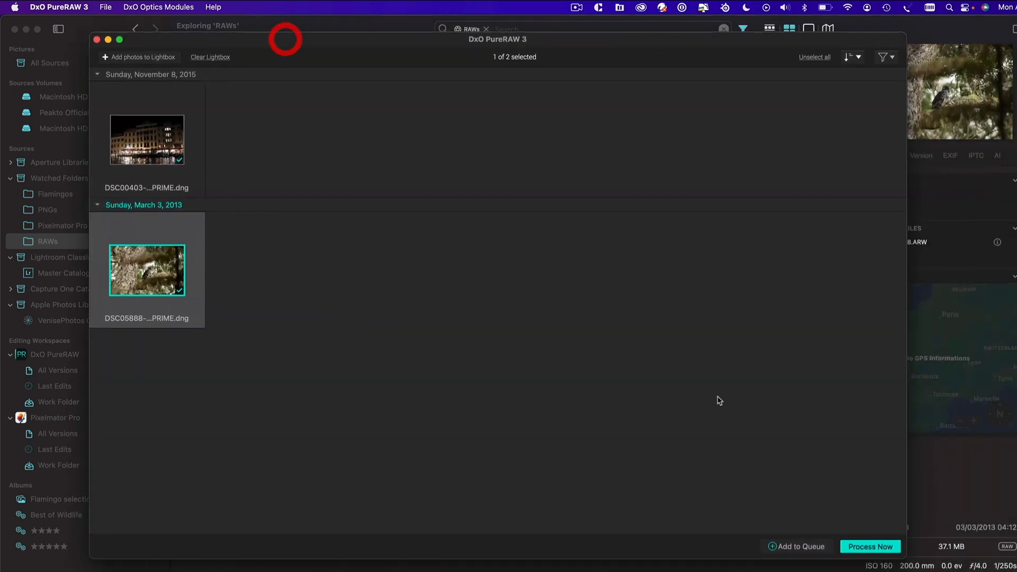
left_click(871, 547)
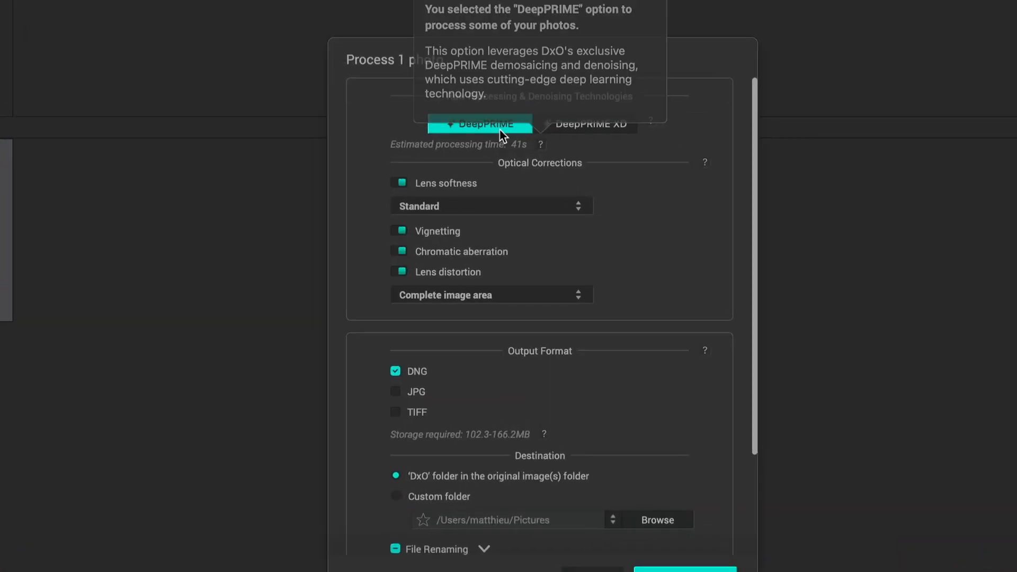
Set the export option to Don't export after processing, start processing the bird photo and dismiss the Finder extension tip
scroll(404, 390, "down", 5)
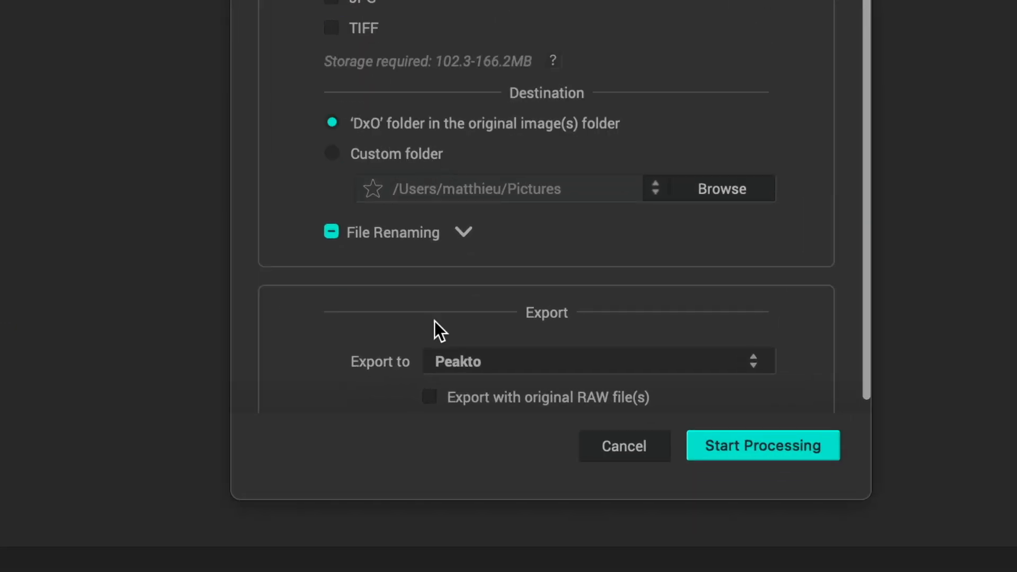
left_click(503, 358)
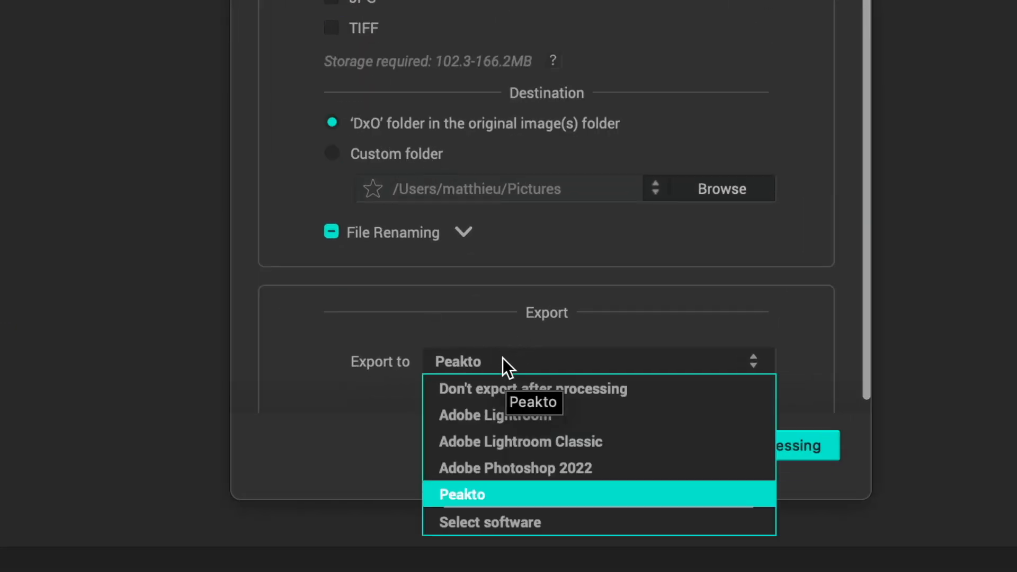
left_click(482, 384)
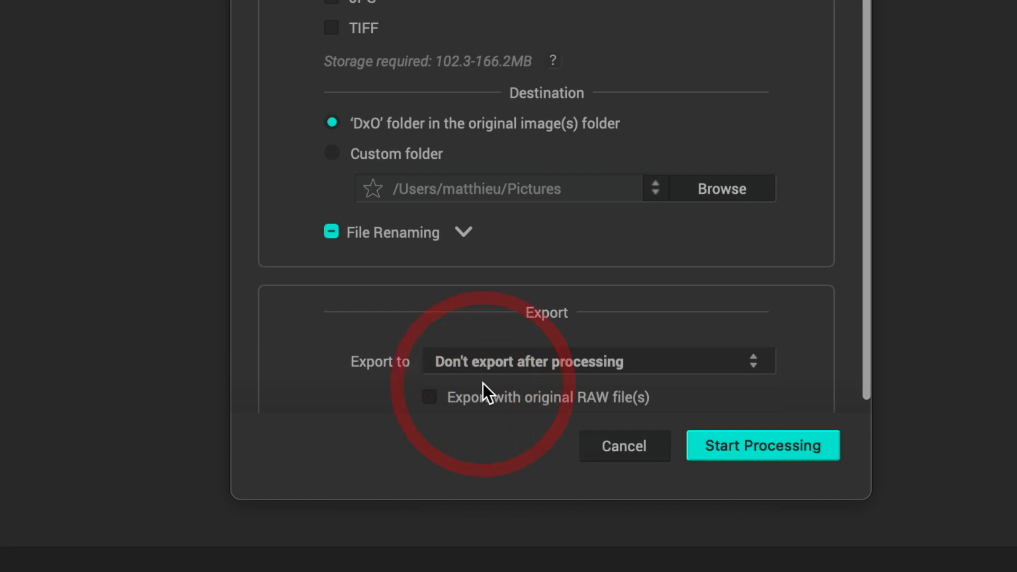
left_click(761, 440)
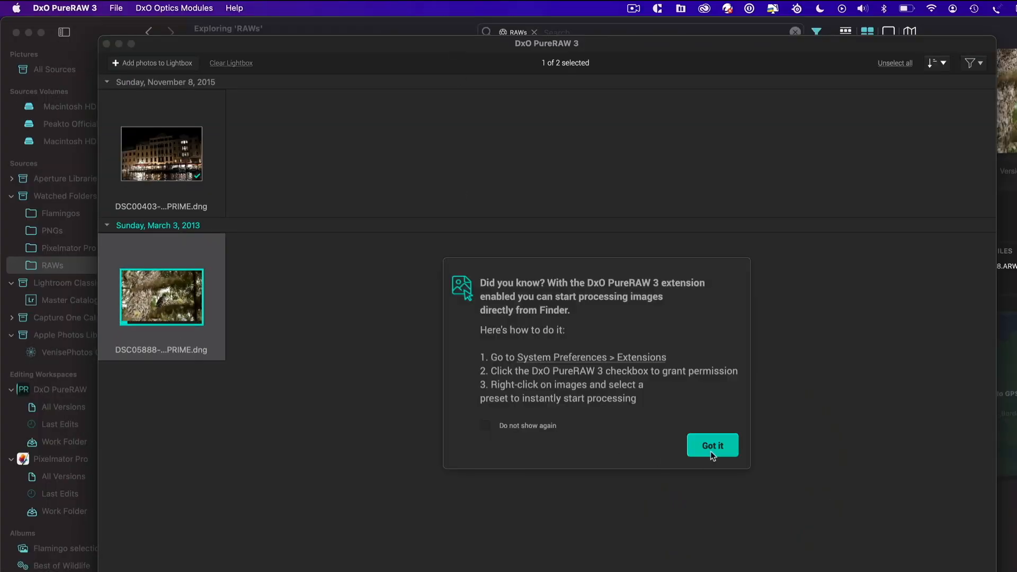
left_click(709, 449)
Move the DxO PureRAW window aside to look at the RAWs photos behind it
left_click_drag(348, 46, 482, 143)
left_click(457, 189)
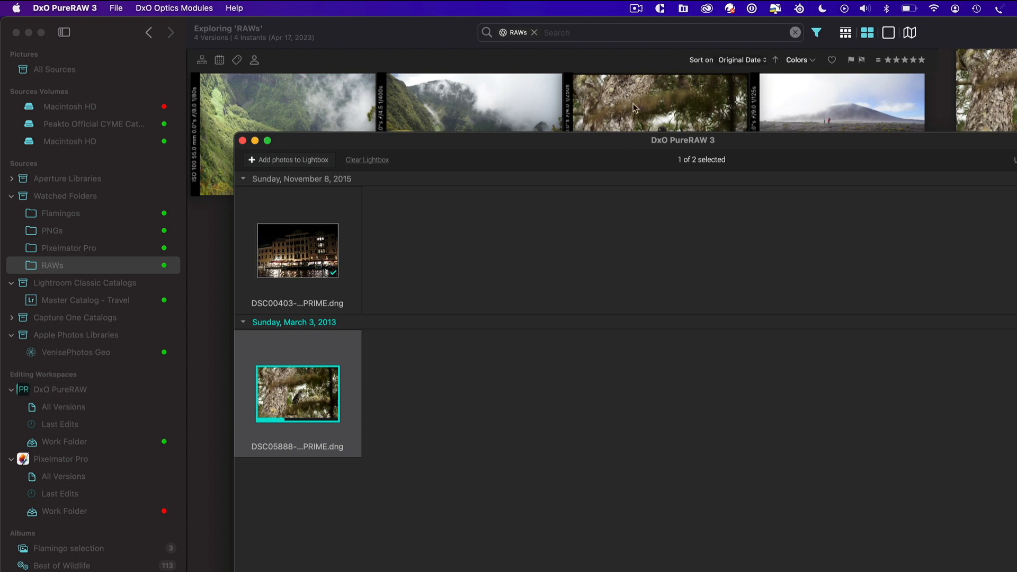
left_click_drag(443, 144, 488, 78)
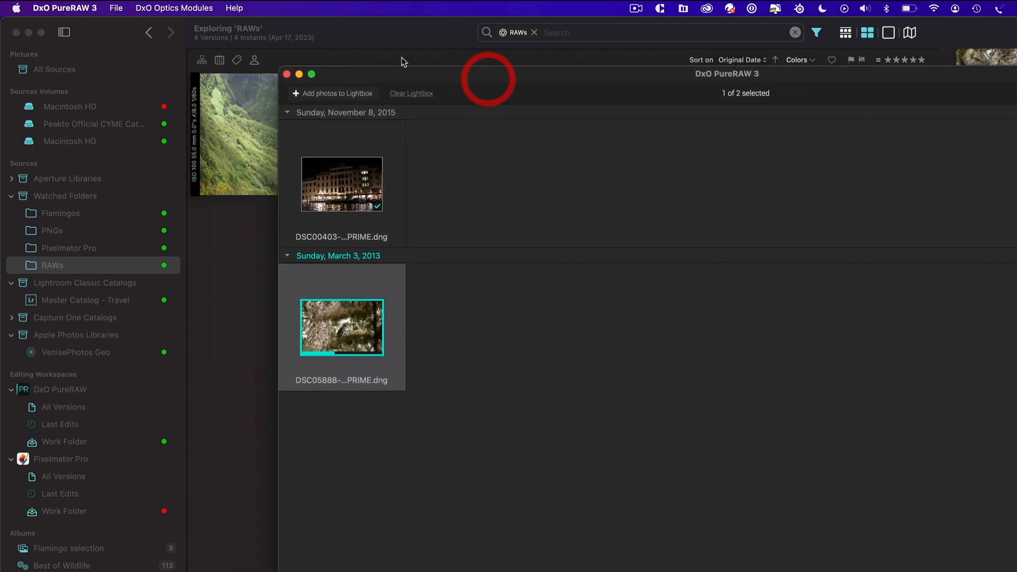
left_click(369, 32)
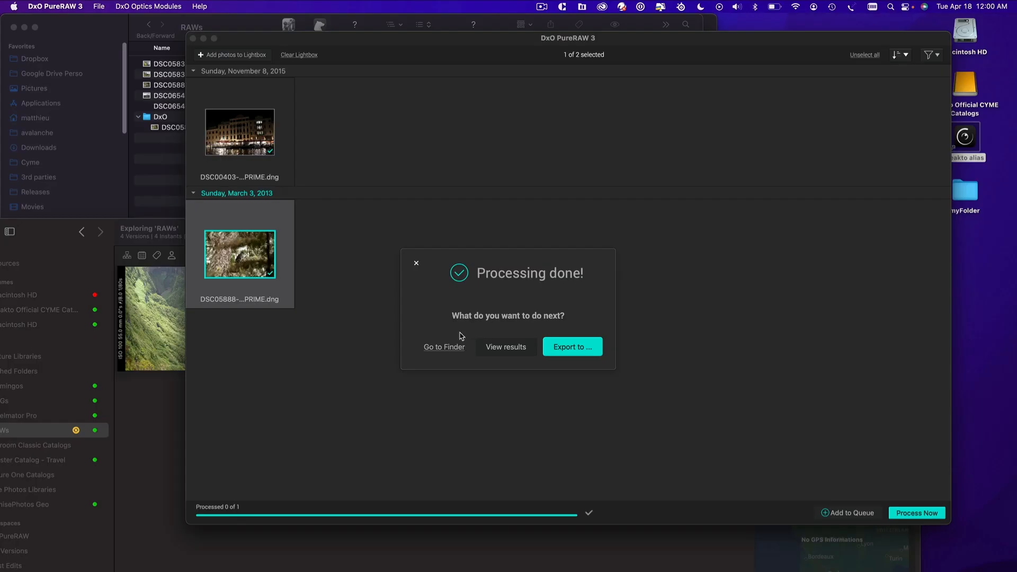
Reveal the processed bird DNG in Finder and check the path of its enclosing DxO folder
left_click(438, 351)
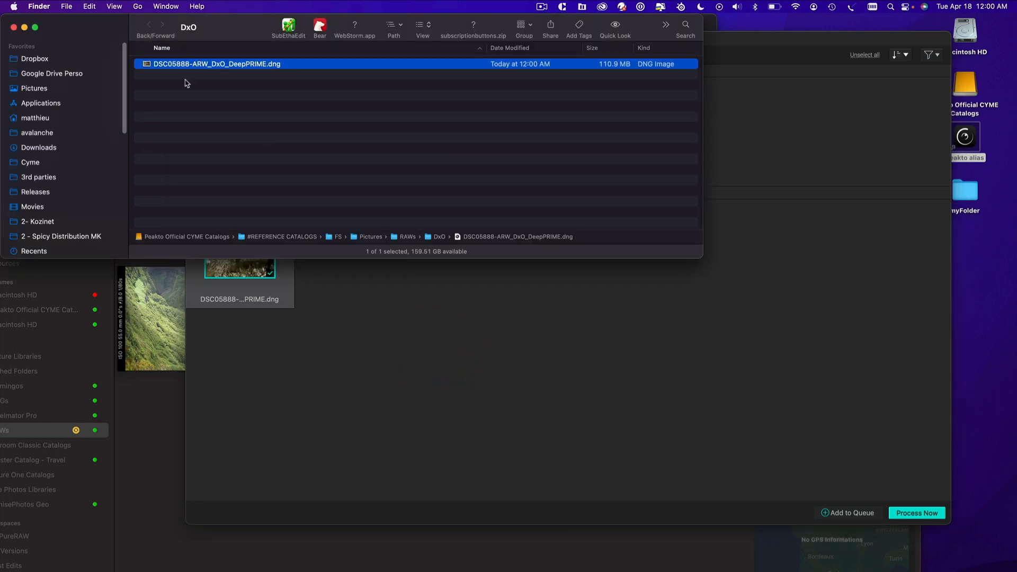
left_click(192, 29, "super")
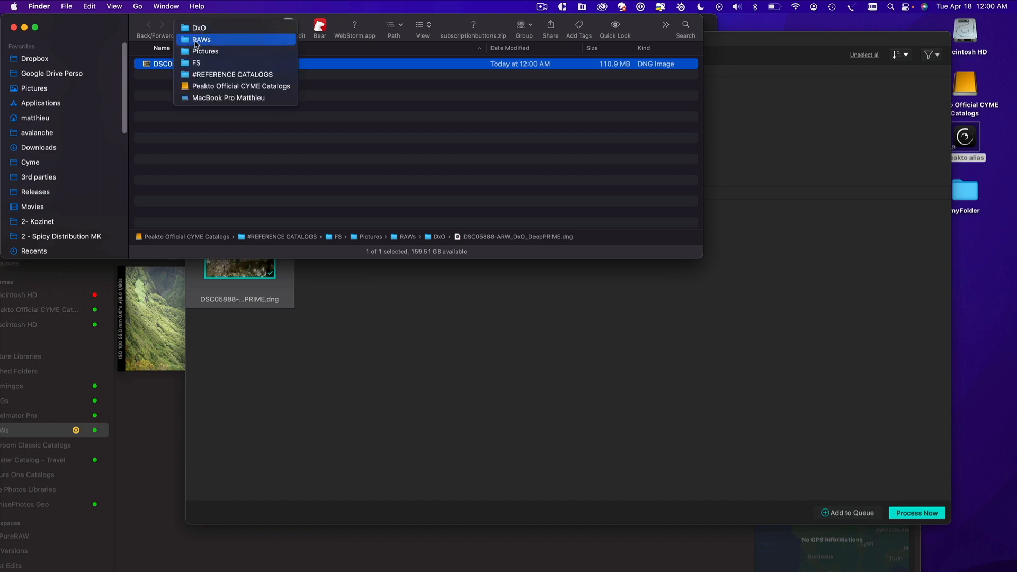
left_click(189, 27)
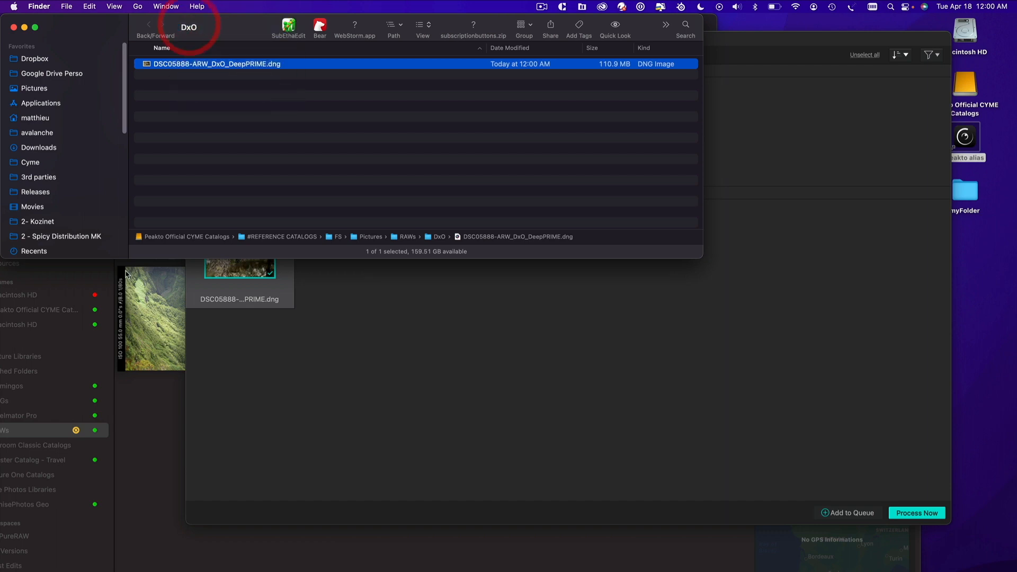
Switch back to Peakto and synchronise the RAWs watched folder
left_click(154, 429)
left_click_drag(223, 231, 260, 27)
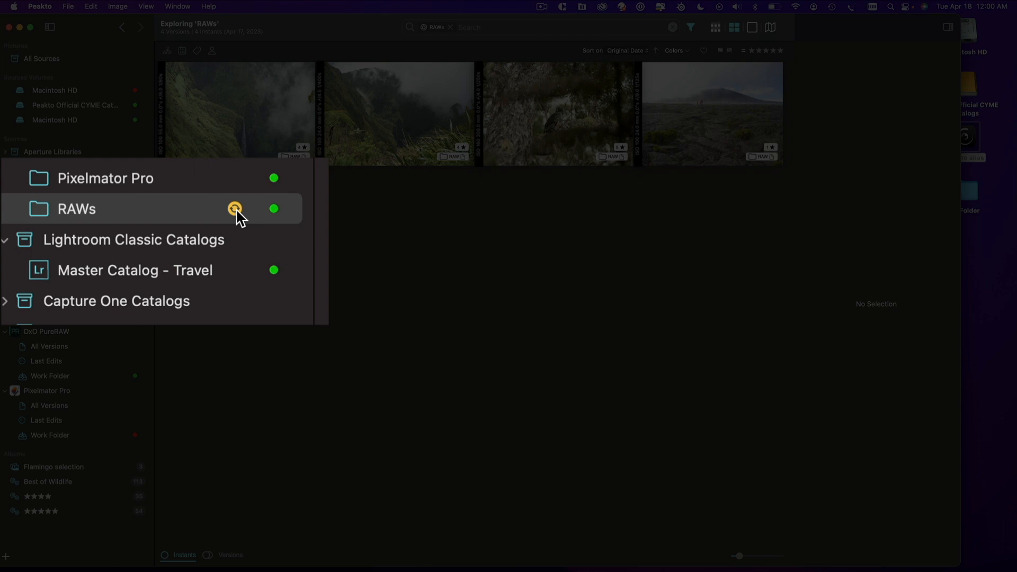
left_click(116, 226)
left_click(234, 265)
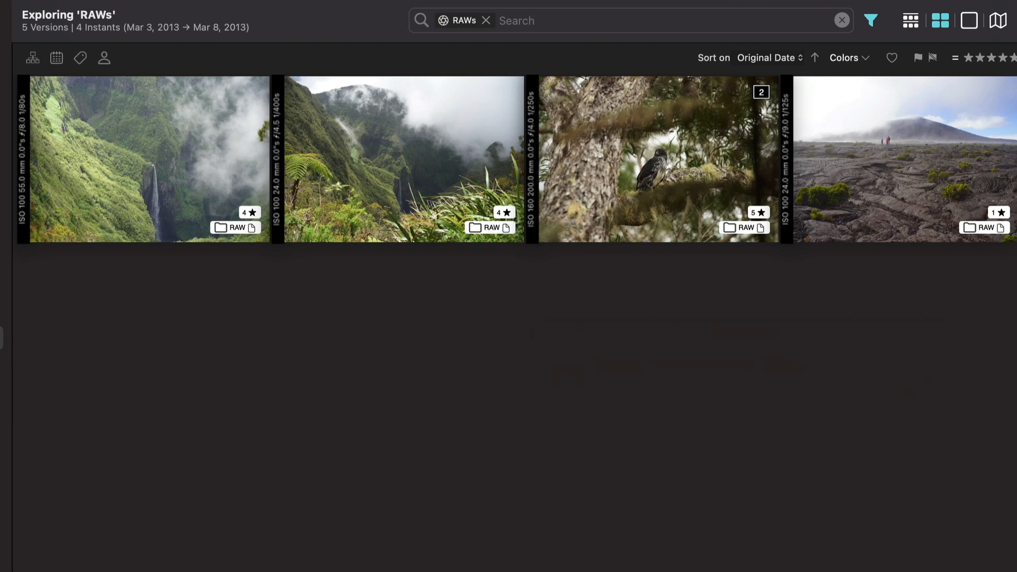
List the RAWs photos by version and compare the bird's original RAW with its DxO PureRAW DNG in the enlarged view
left_click(671, 153)
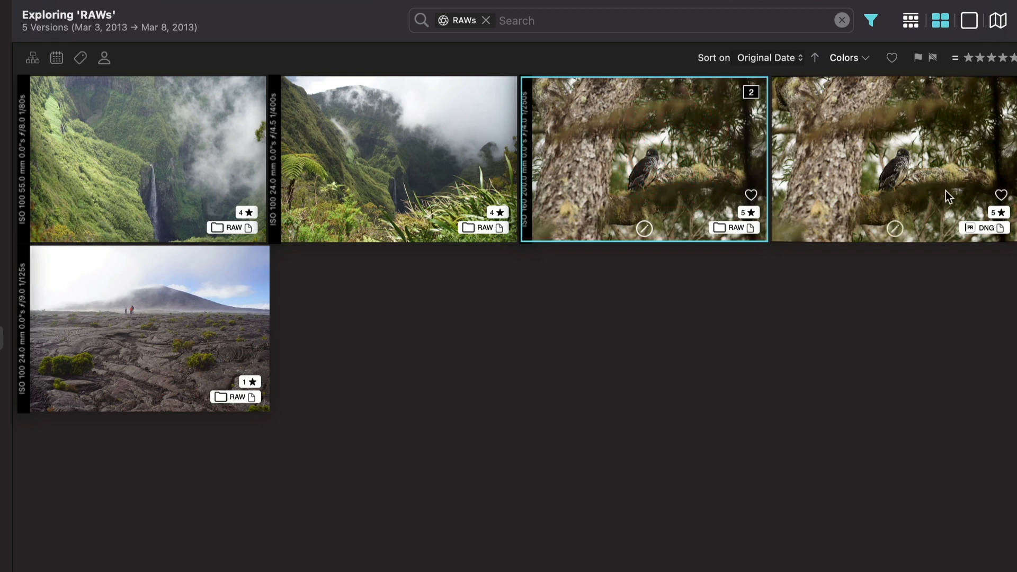
left_click(909, 179)
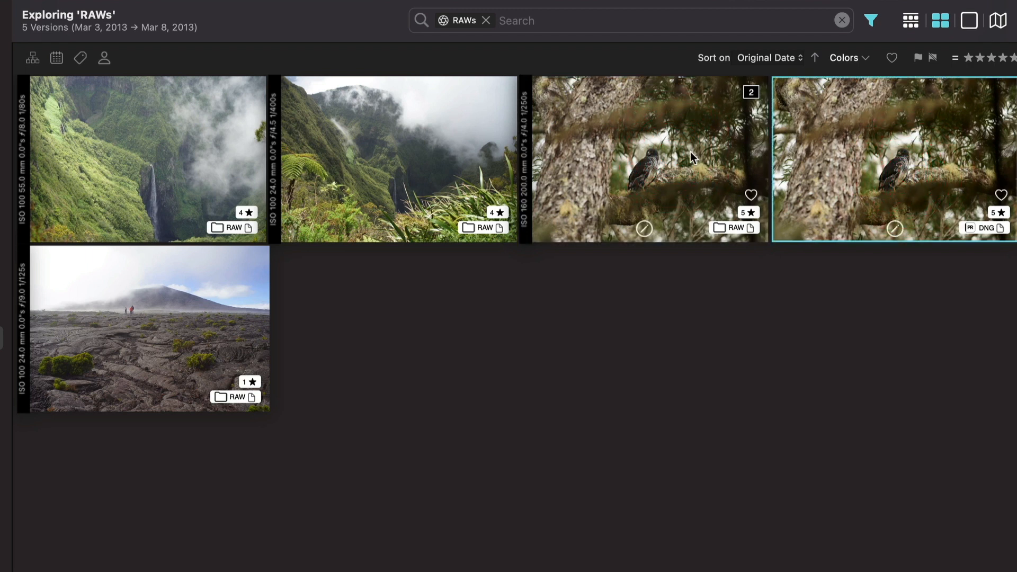
double_click(691, 151)
left_click(485, 246)
left_click(478, 224)
left_click(565, 227)
left_click(480, 221)
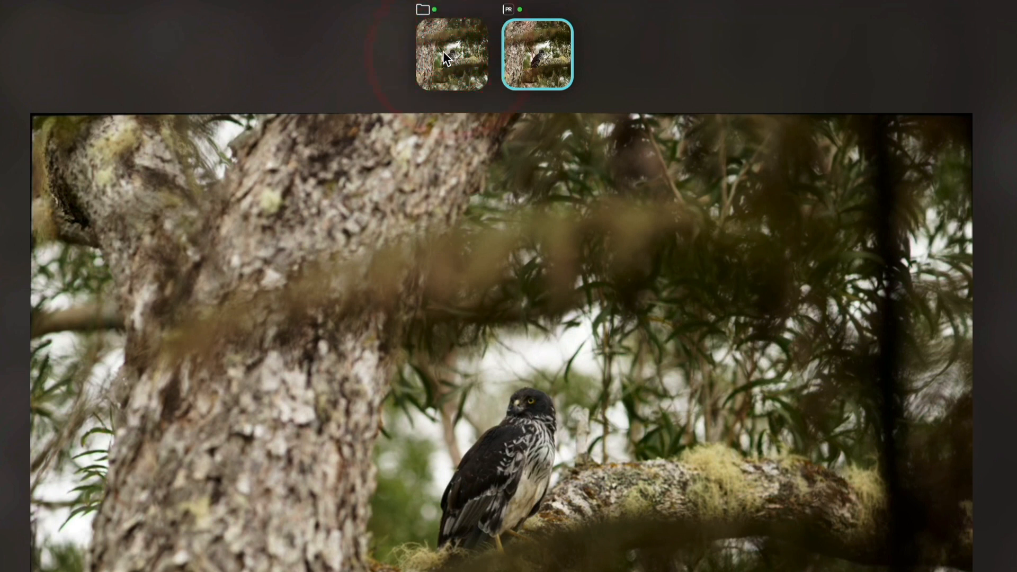
left_click(446, 53)
left_click(544, 57)
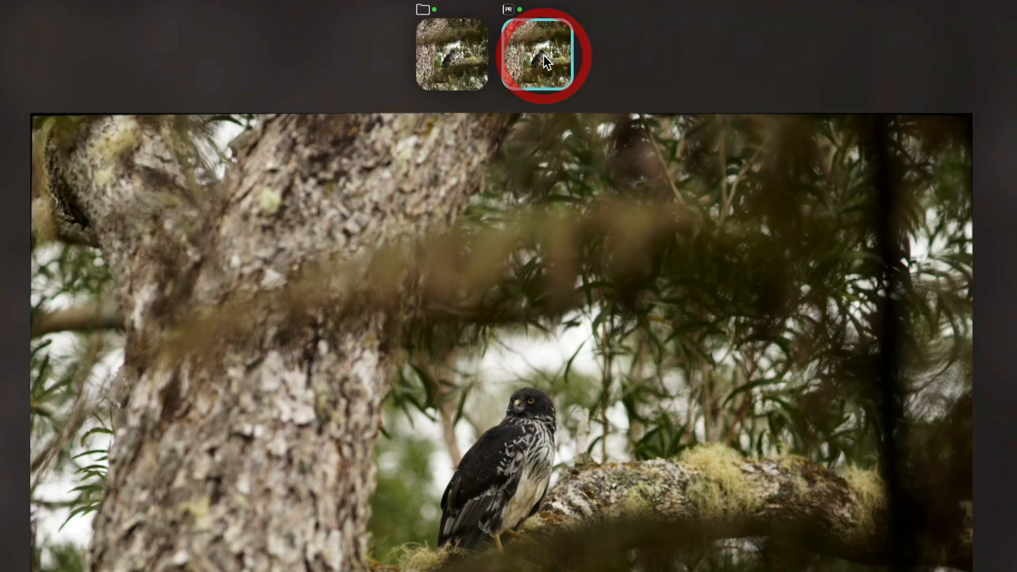
left_click(439, 55)
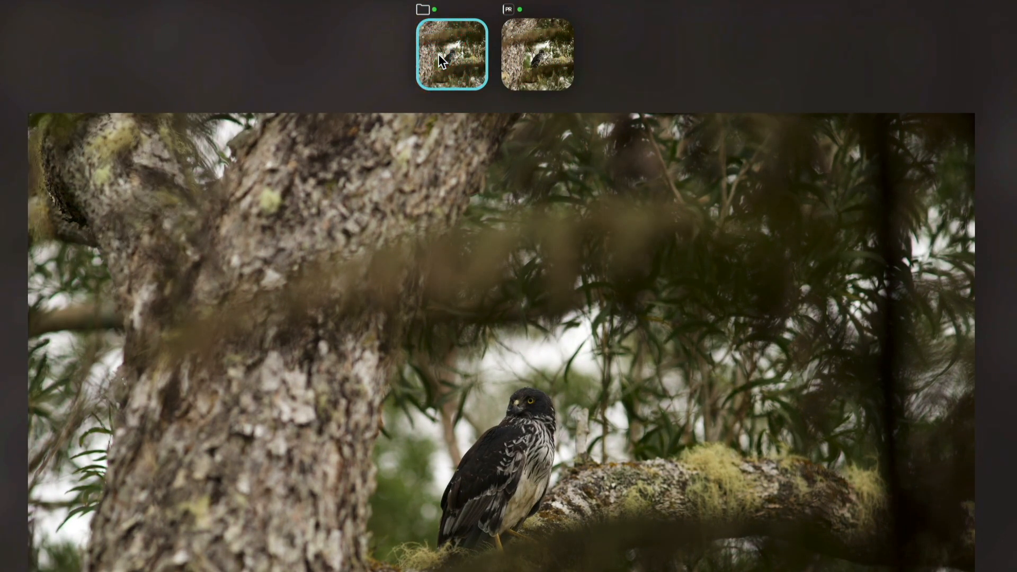
left_click(532, 57)
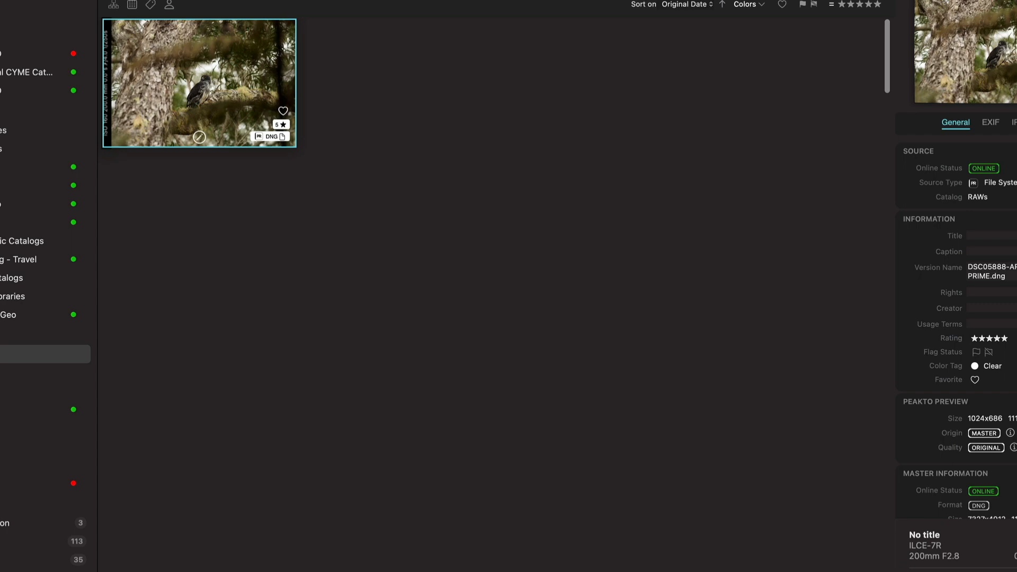
Look through All Versions, Last Edits and Work Folder of the DxO PureRAW workspace
left_click(4, 373)
left_click(5, 391)
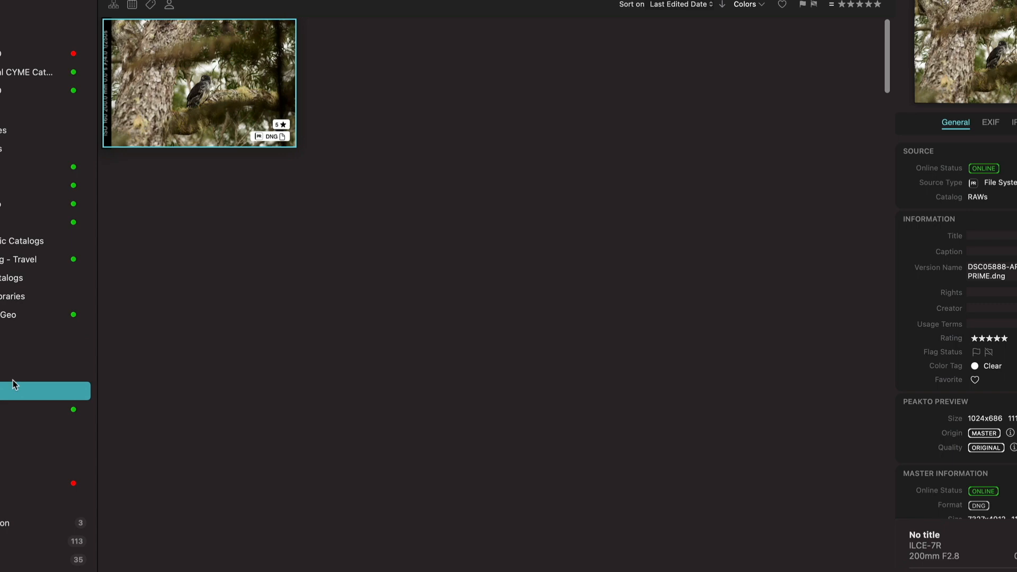
left_click(5, 409)
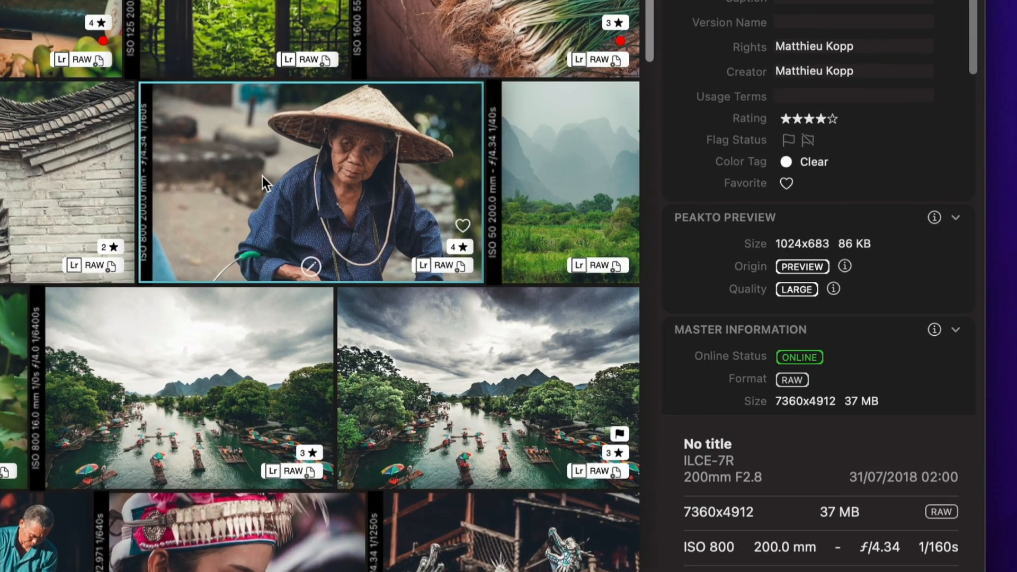
Send the Lightroom catalog photo of the person in the straw hat to DxO PureRAW for conversion inside this source
right_click(480, 266)
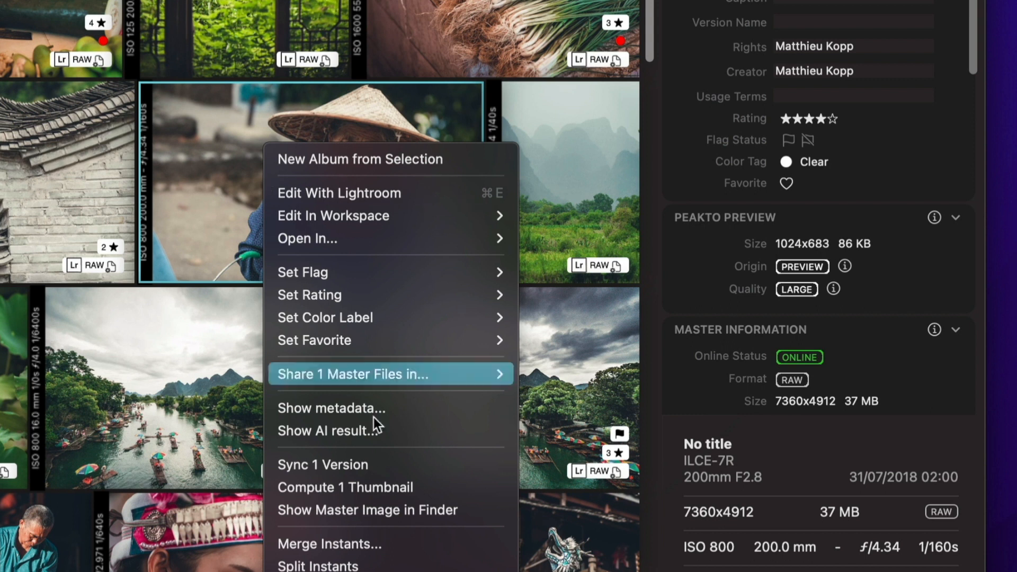
mouse_move(411, 209)
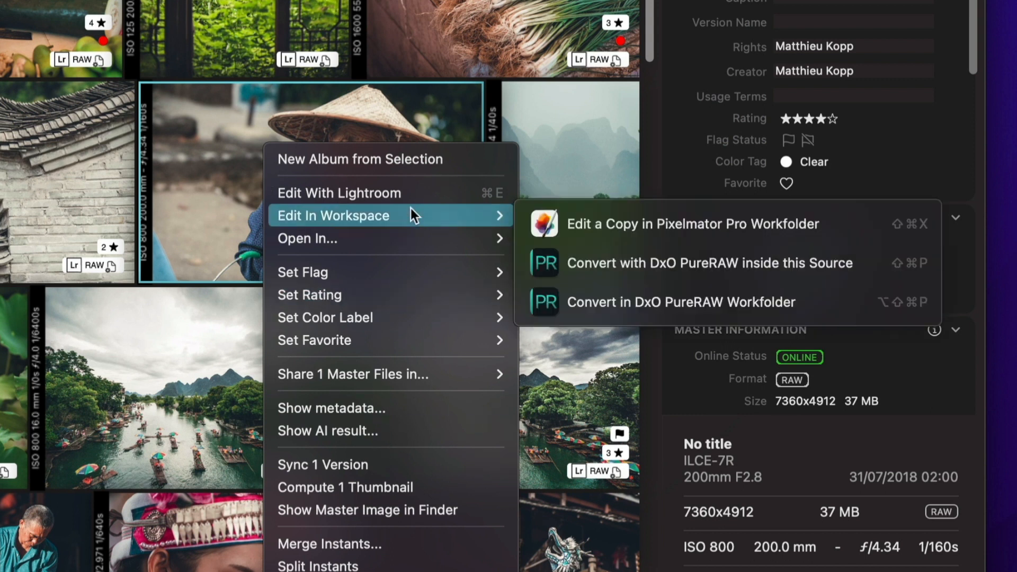
left_click(613, 260)
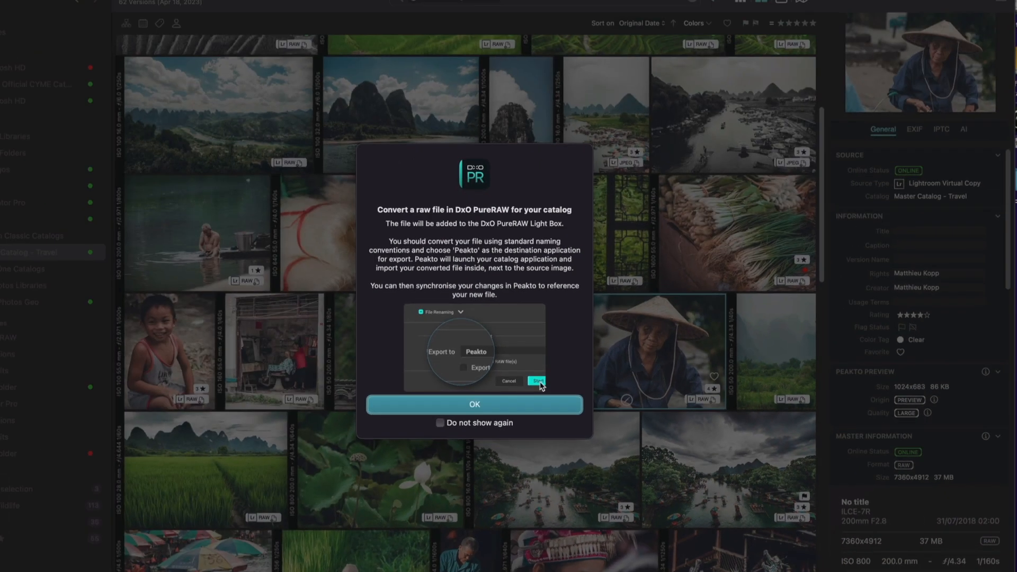
left_click(484, 408)
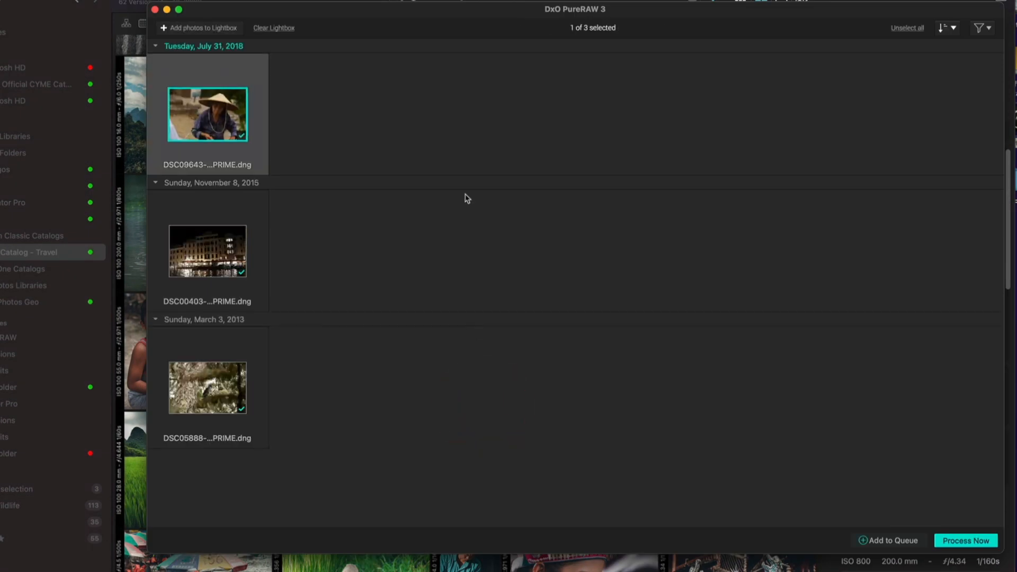
Start processing the straw hat photo with DeepPRIME as DNG into the original folder's 'DxO' folder, exporting to Peakto
left_click(977, 539)
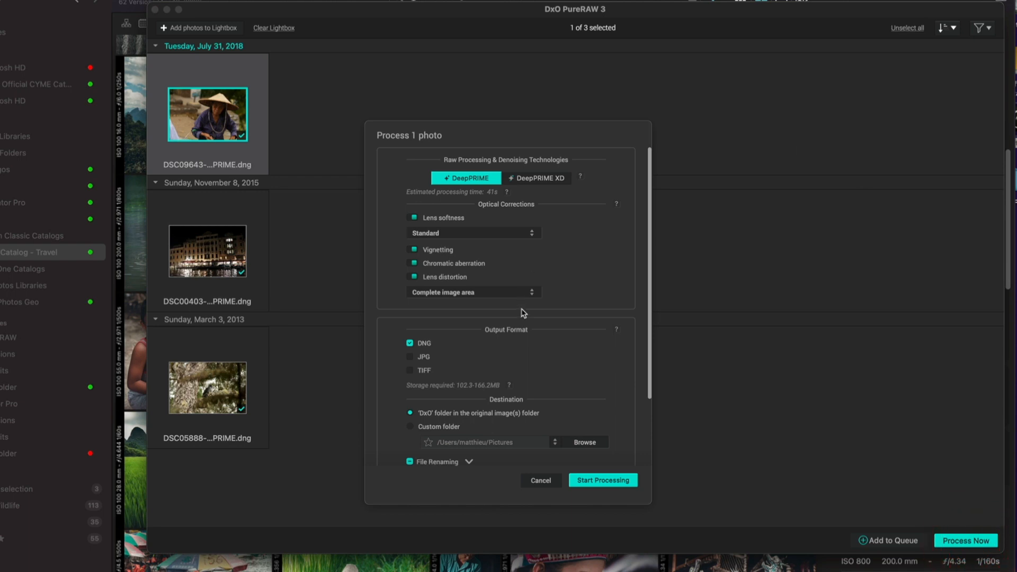
scroll(523, 312, "down", 3)
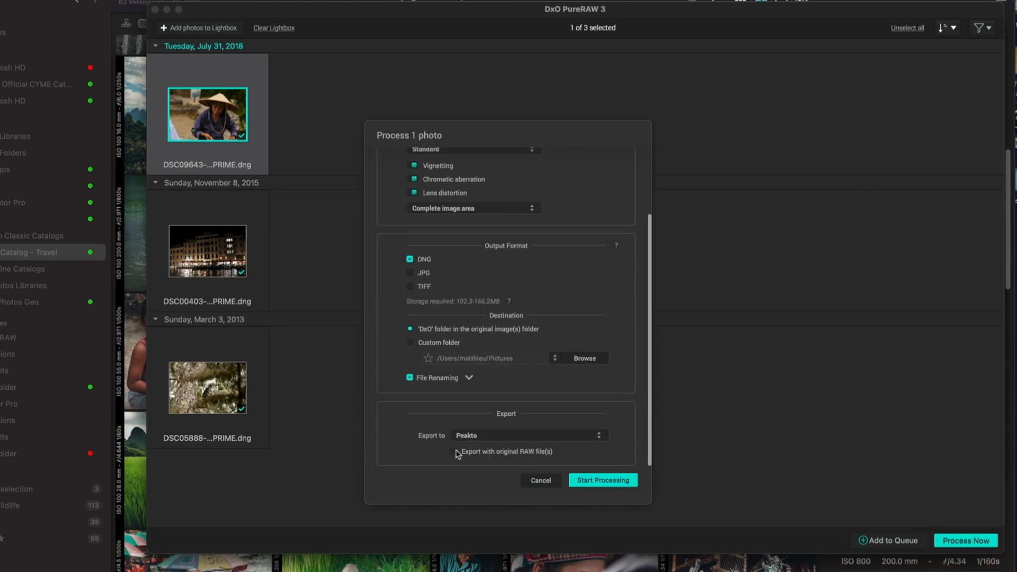
scroll(491, 380, "up", 3)
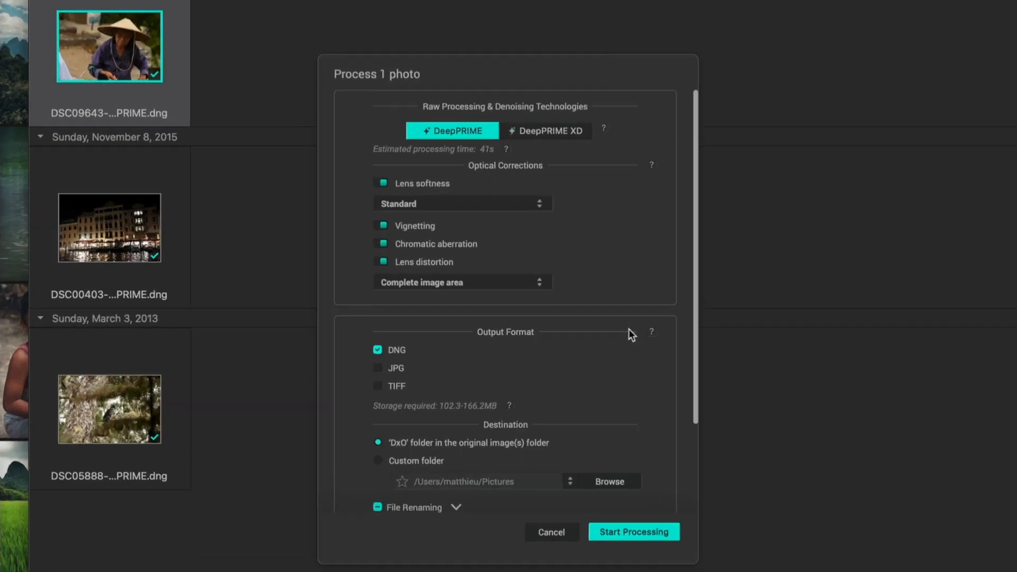
scroll(600, 337, "down", 3)
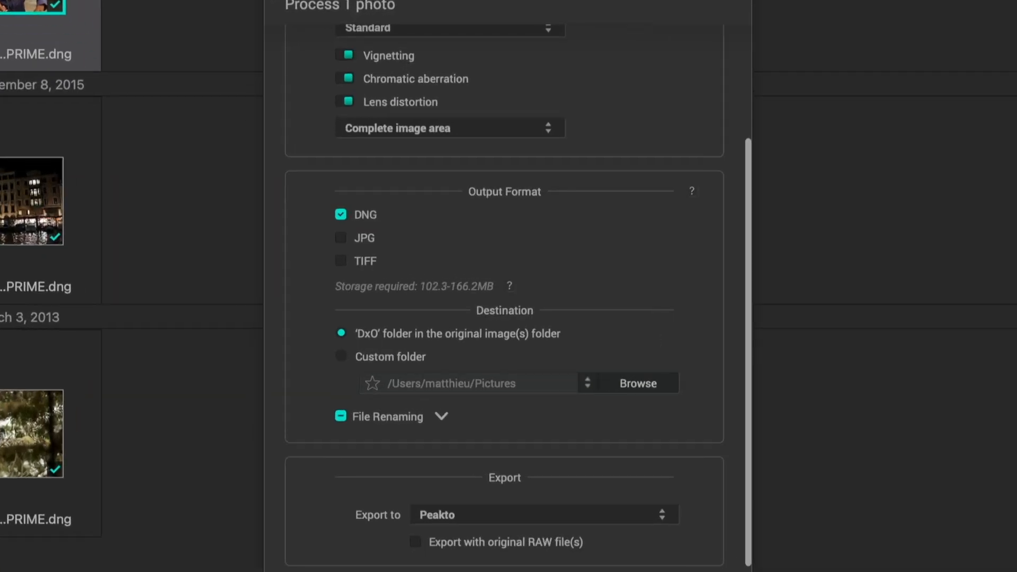
key("Return")
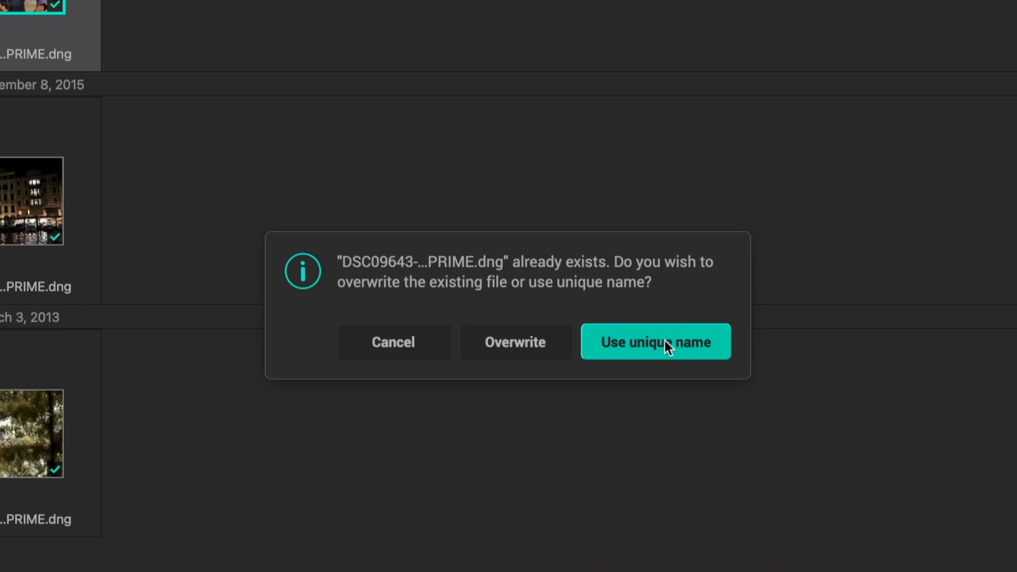
Overwrite the existing DNG of the straw hat photo, dismiss the Finder extension tip and close the finished processing report
left_click(526, 348)
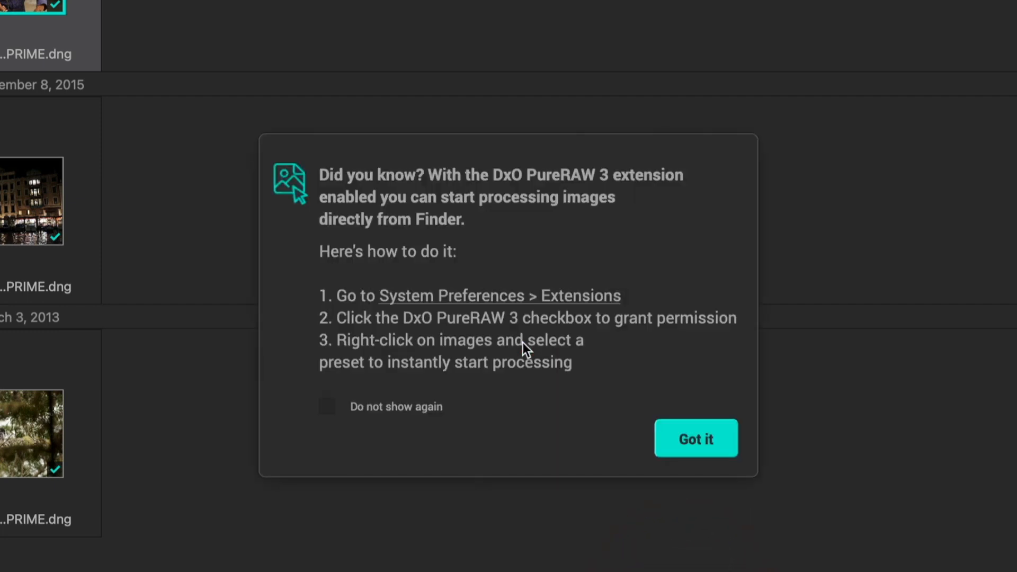
left_click(688, 439)
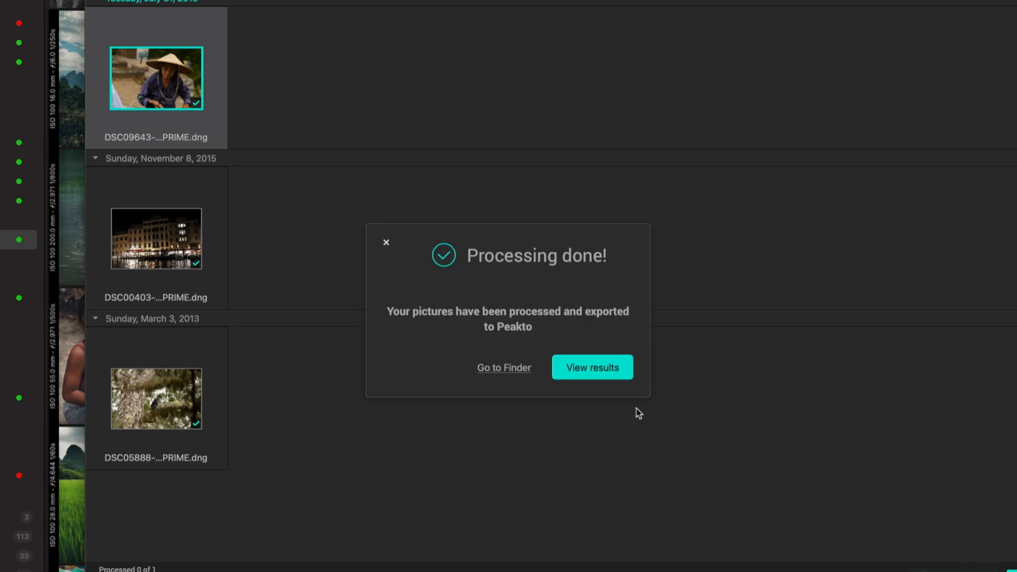
left_click(385, 244)
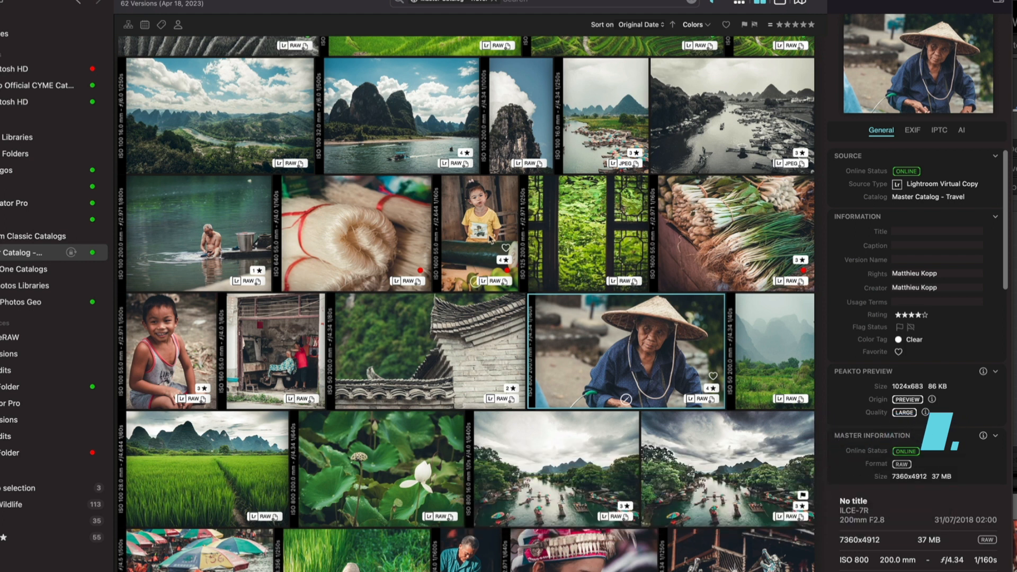
Send the Lightroom catalog photo of the girl in the decorated headdress to the DxO PureRAW workspace's Work Folder
scroll(378, 237, "down", 5)
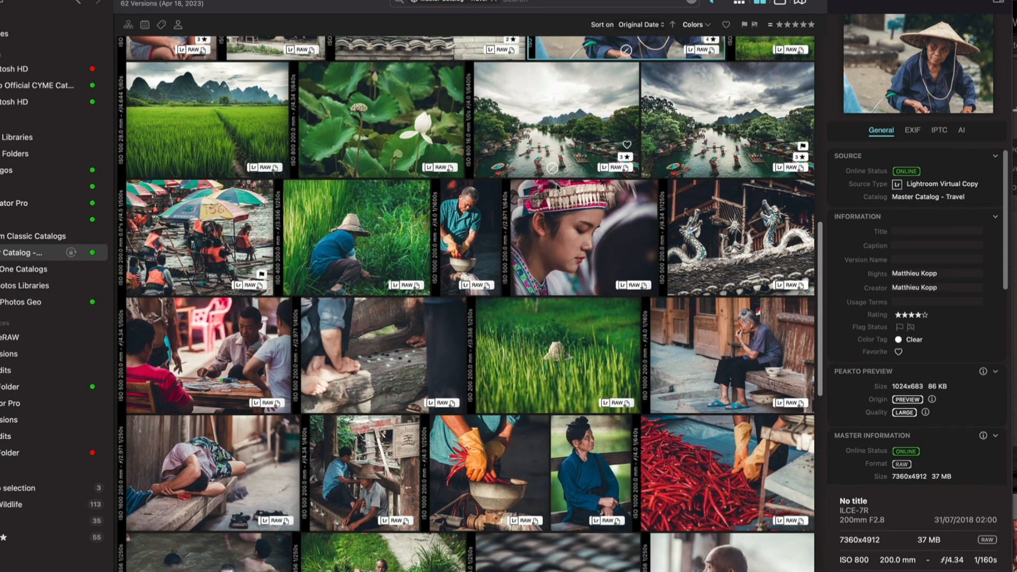
left_click_drag(573, 226, 13, 385)
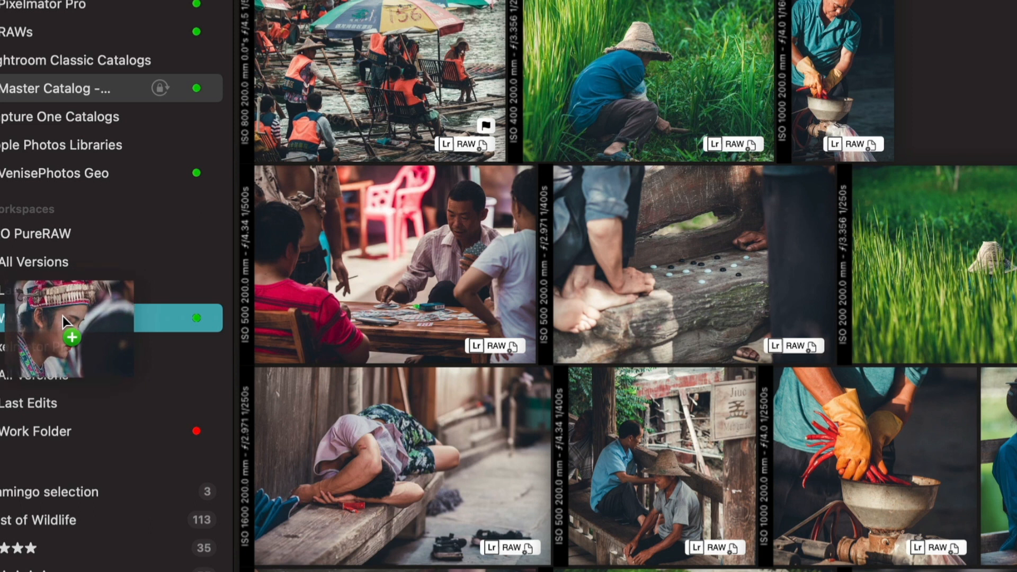
left_click_drag(63, 316, 62, 317)
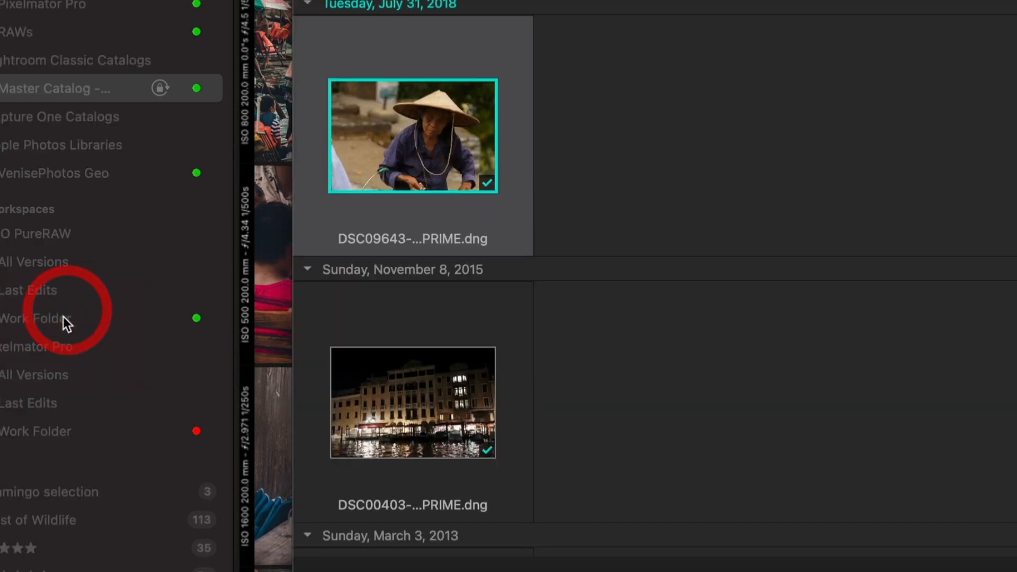
Process the headdress photo with DeepPRIME as DNG in the 'DxO' folder, choosing Peakto as the export software
left_click(424, 148)
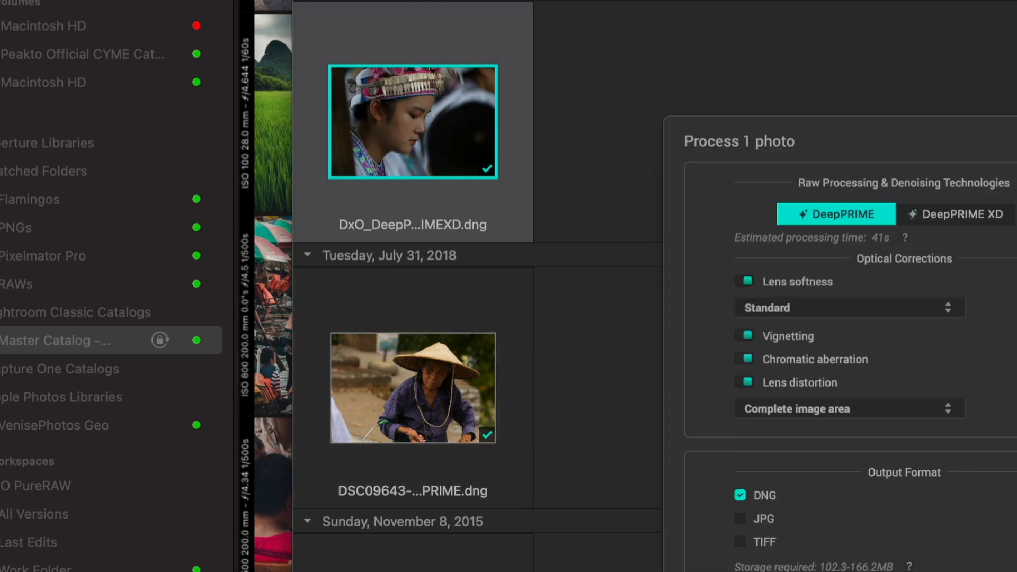
scroll(851, 366, "down", 5)
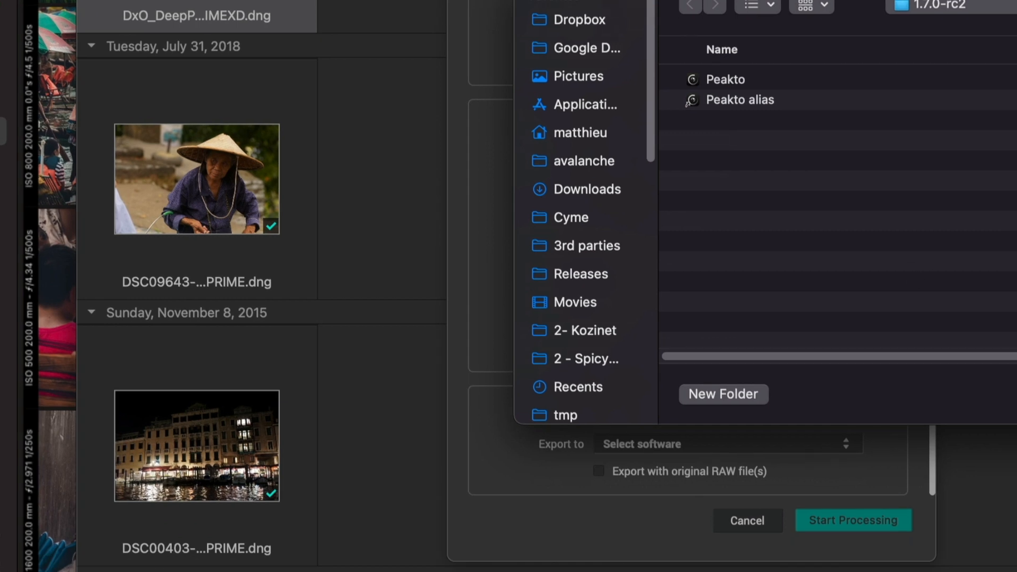
key("Escape")
left_click(719, 446)
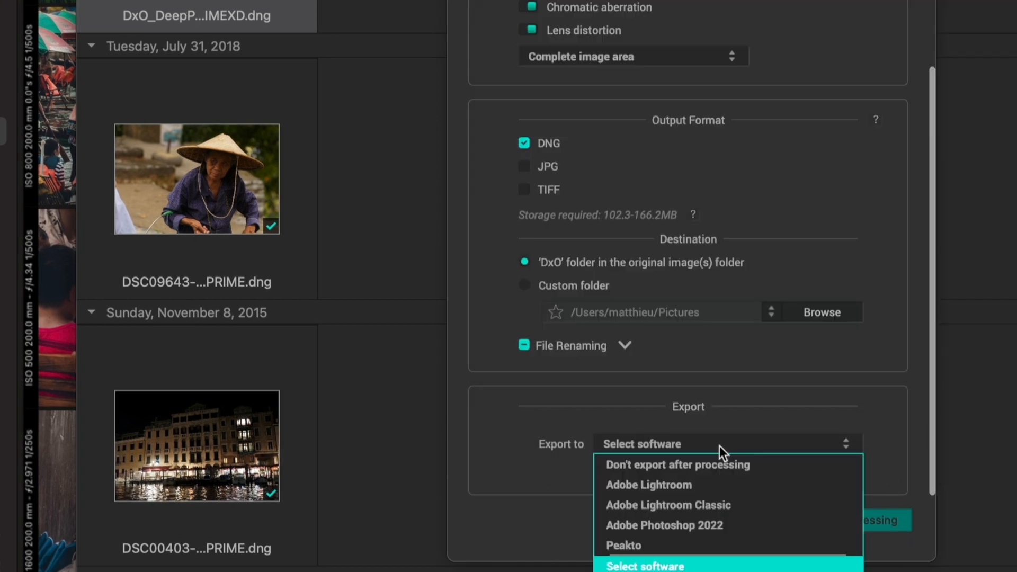
left_click(677, 543)
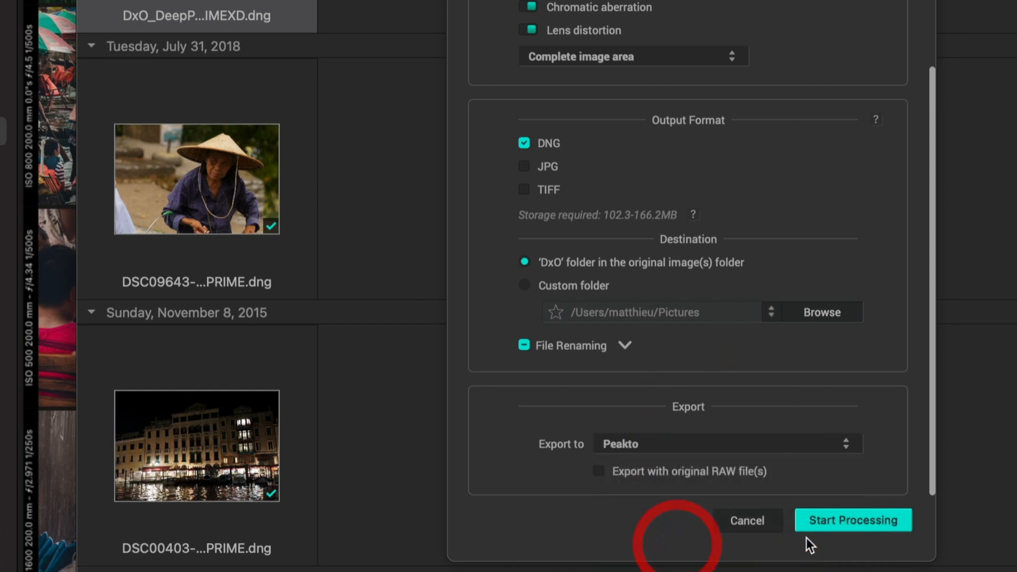
left_click(834, 523)
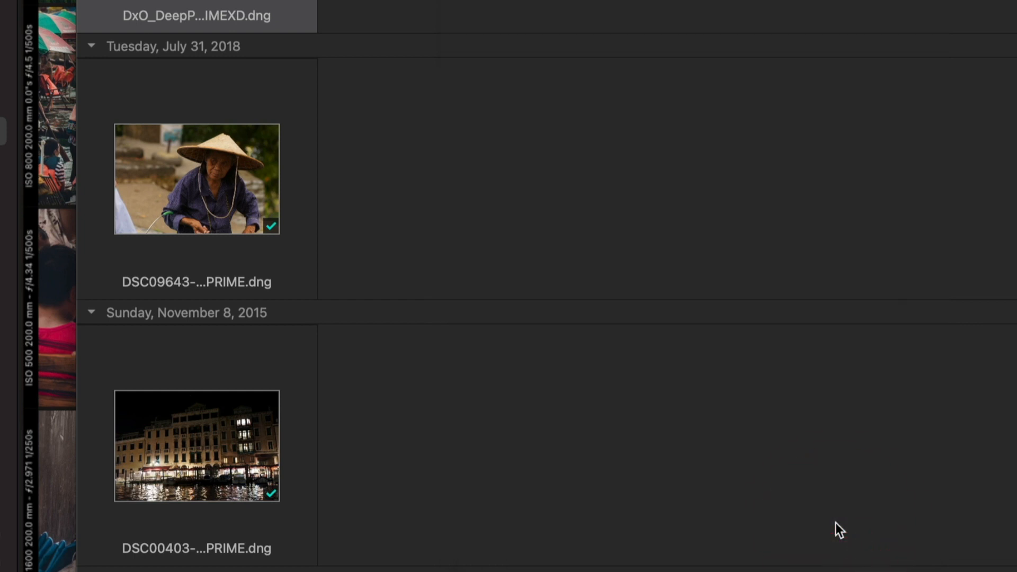
Close the finished processing report and show all photos of the DxO PureRAW workspace in Peakto
left_click(875, 368)
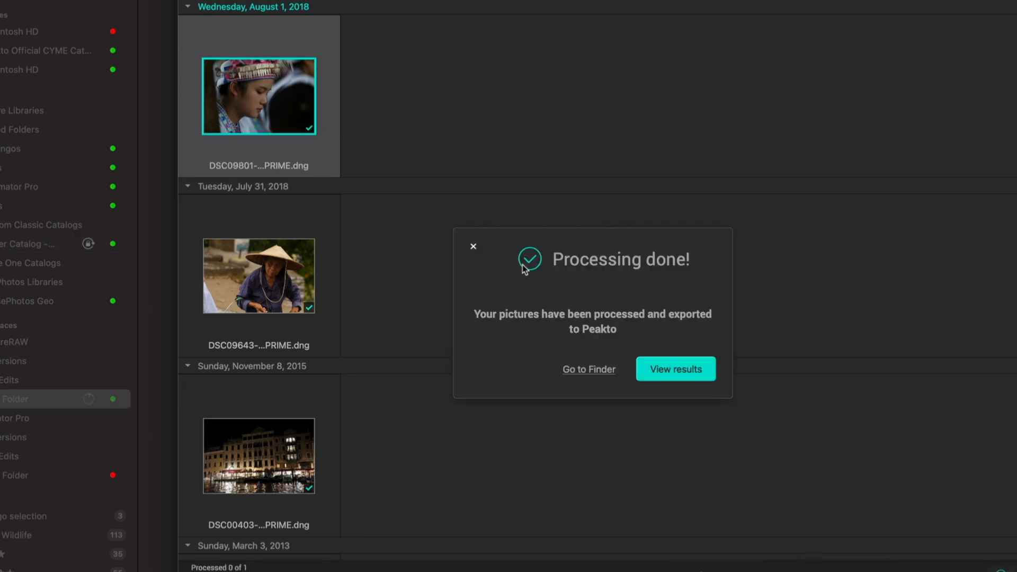
left_click(473, 246)
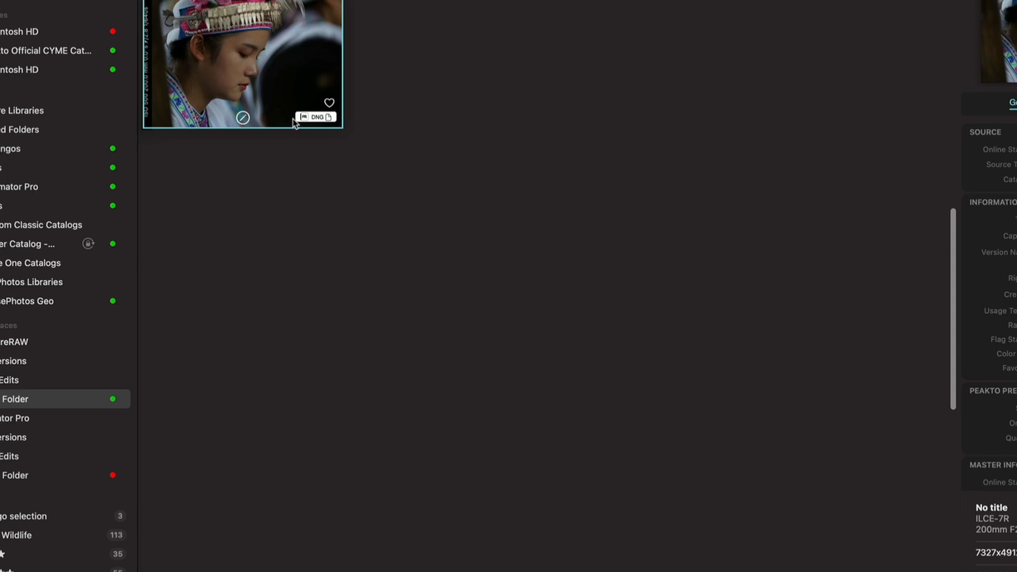
left_click(7, 344)
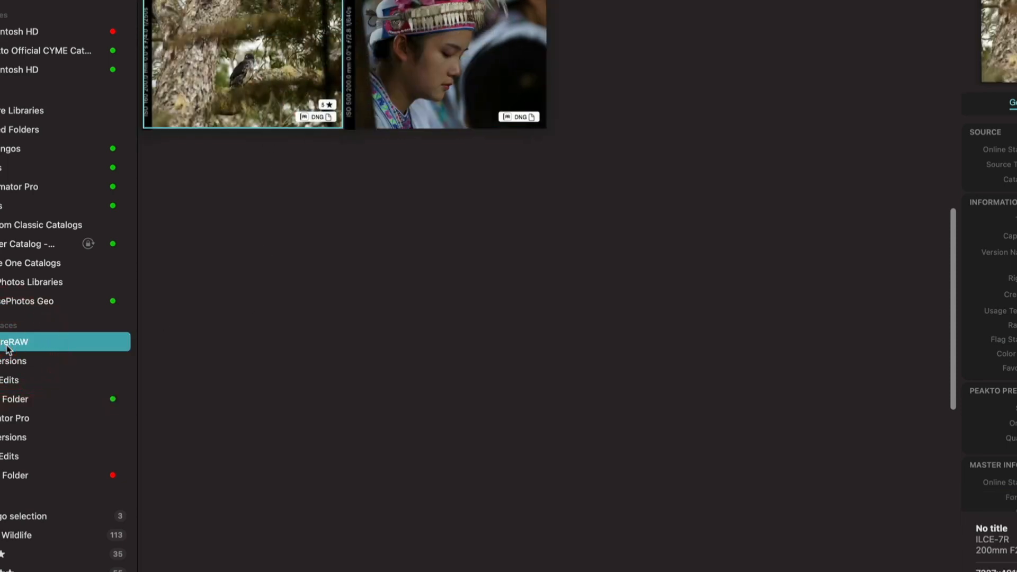